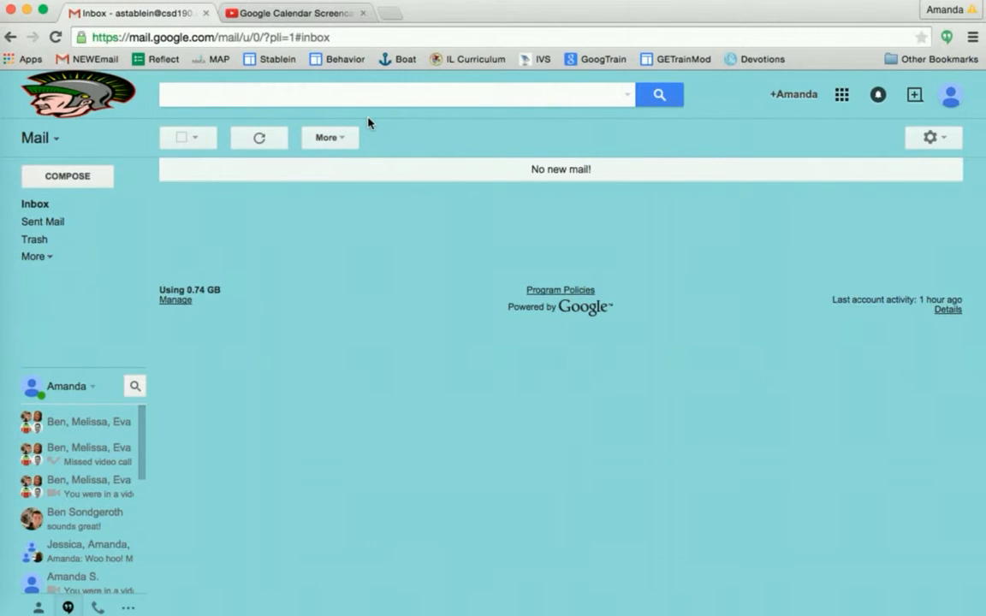
# Open Google Calendar from Gmail's Google apps menu
pyautogui.click(843, 95)
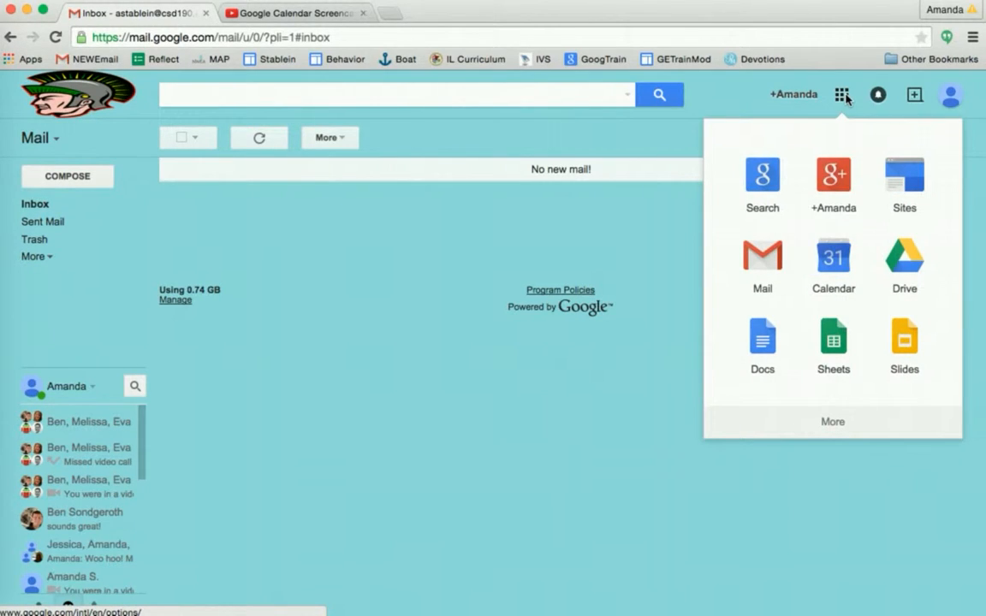
pyautogui.click(834, 261)
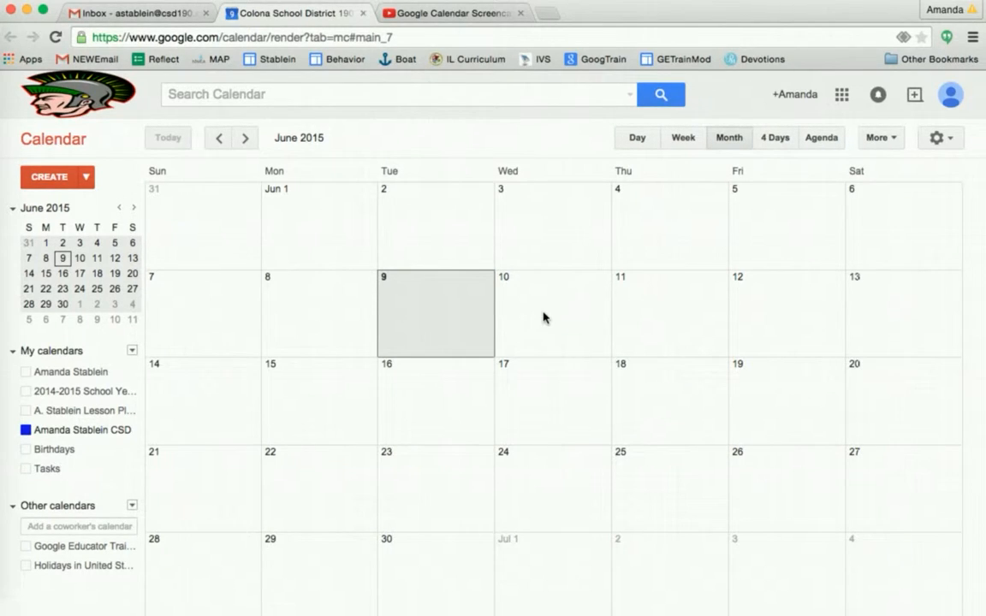
# Create a quick event named 'Google Calendar Training' on June 10
pyautogui.click(543, 317)
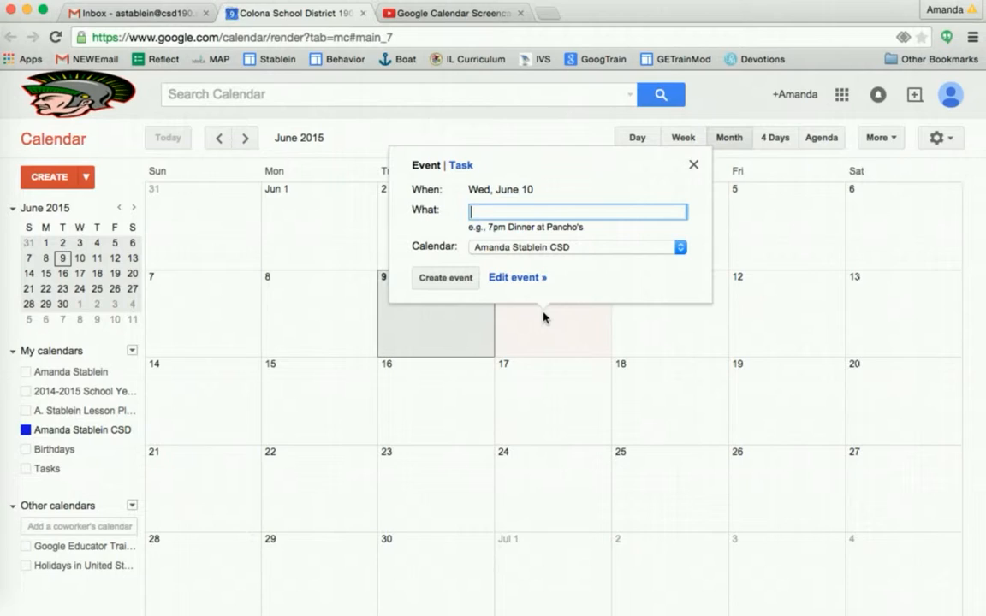
pyautogui.write('Google Calendar')
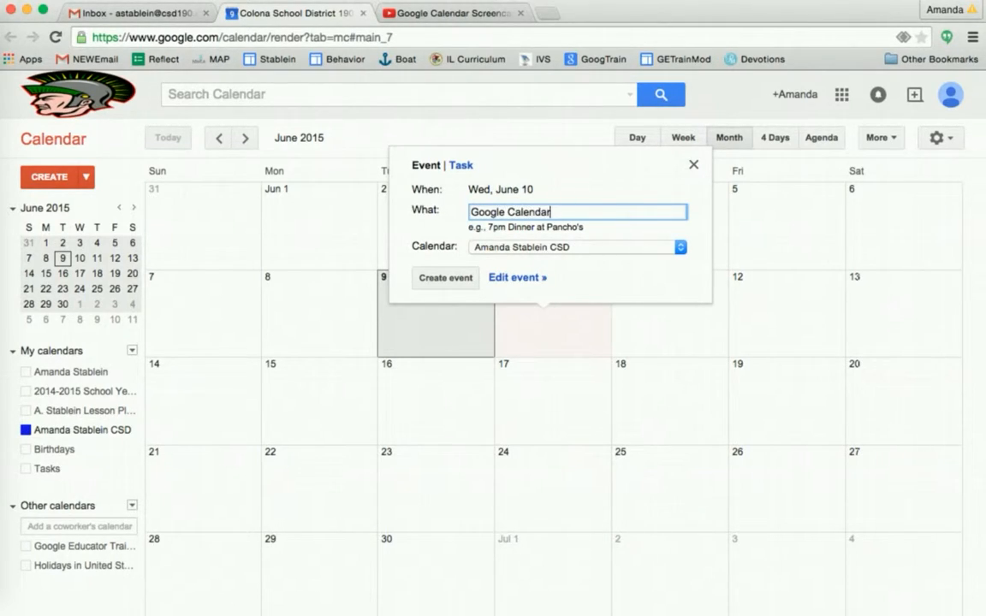
pyautogui.write(' Training')
pyautogui.click(459, 279)
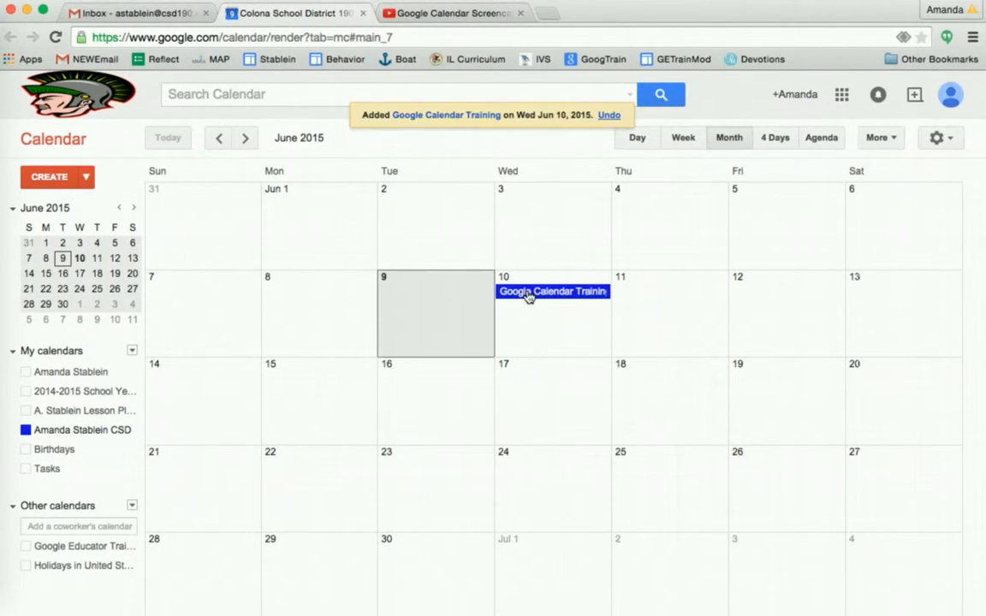
# In the full editor, change the training event from all day to 12:00pm–2:00pm
pyautogui.click(529, 292)
pyautogui.click(628, 267)
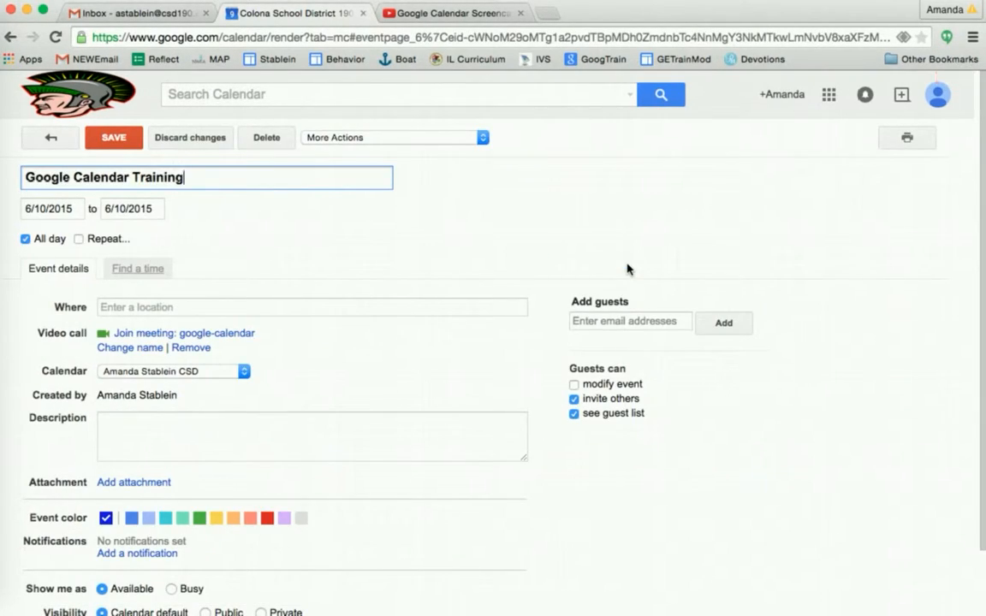
pyautogui.click(25, 240)
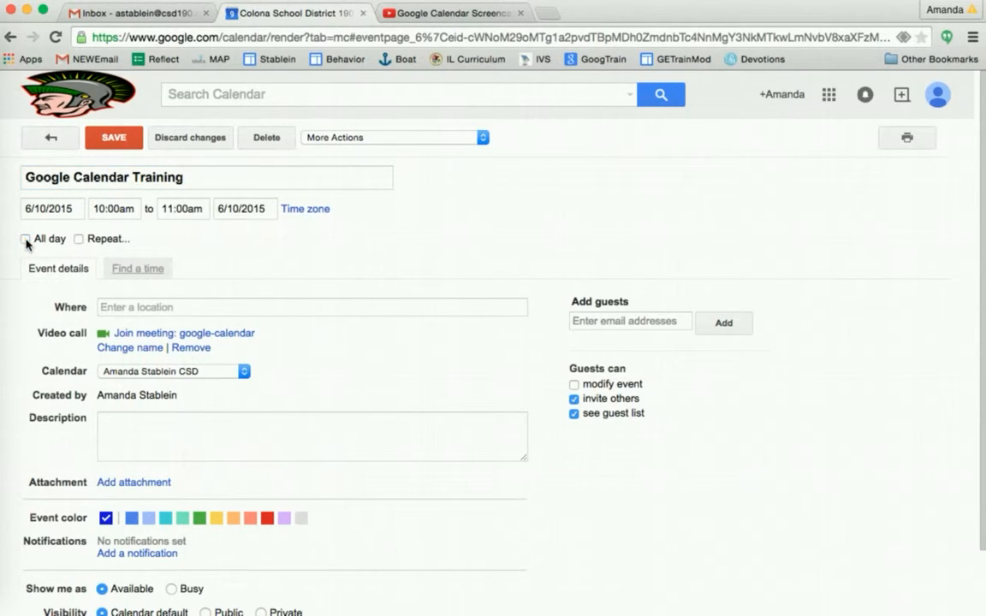
pyautogui.click(120, 209)
pyautogui.write('12:00pm')
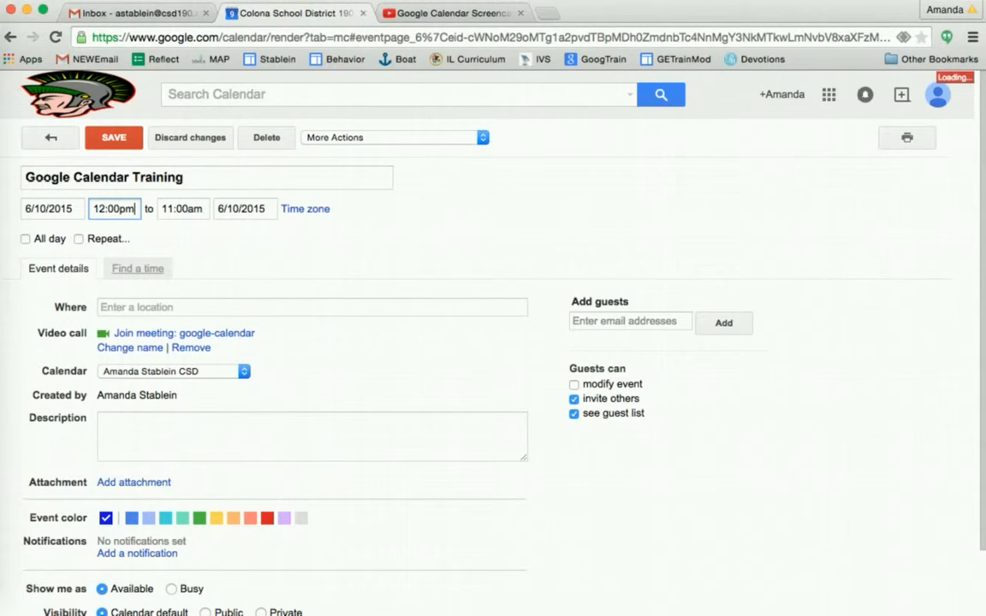
pyautogui.press('Tab')
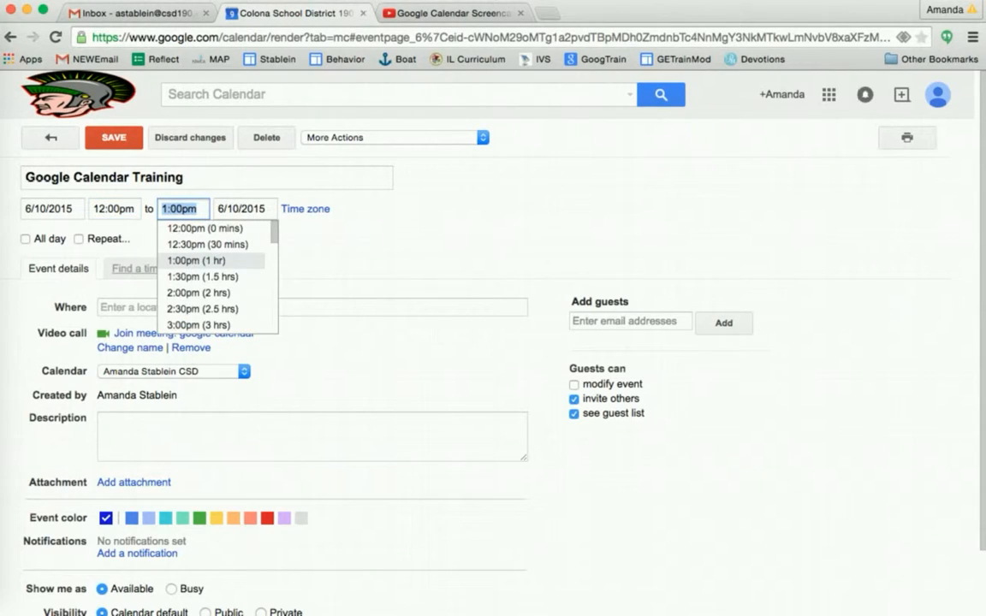
pyautogui.write('2:00pm')
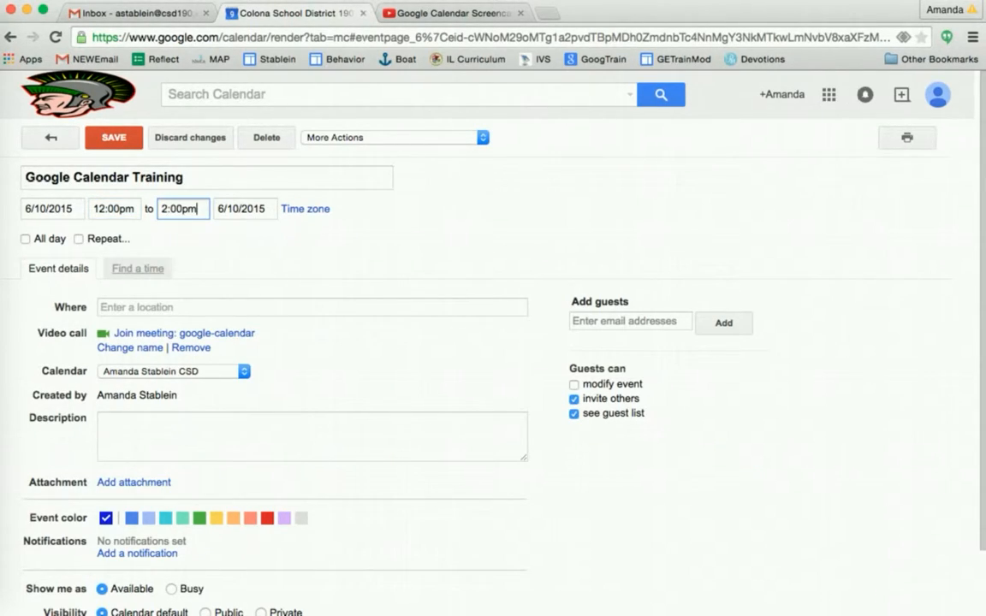
pyautogui.click(113, 308)
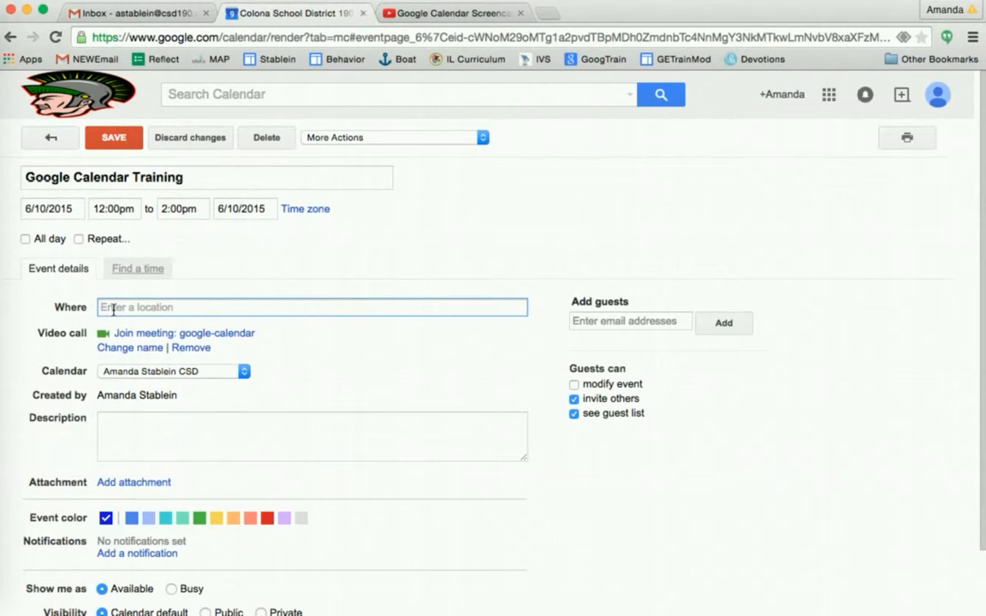
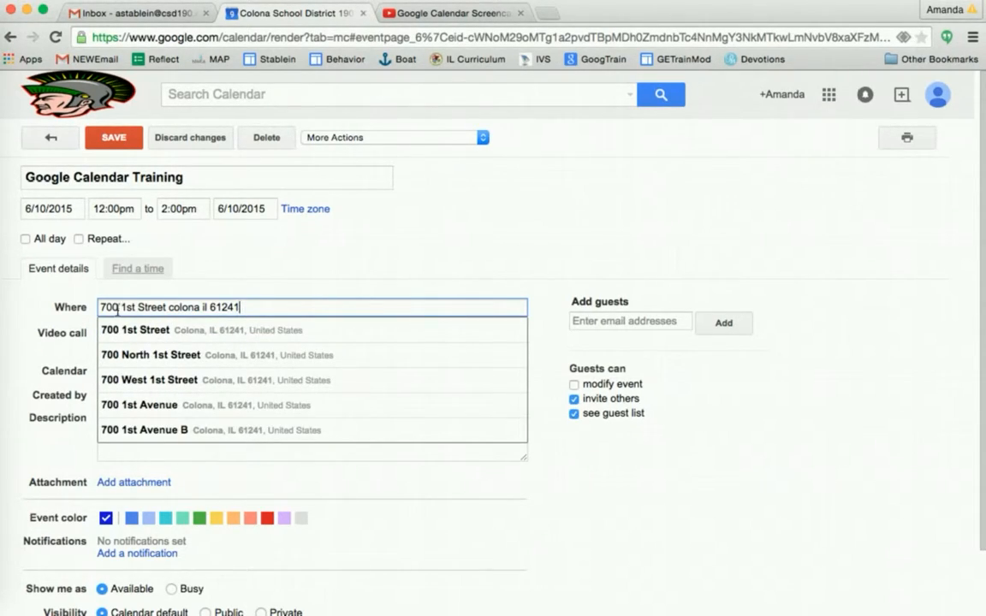
pyautogui.click(170, 331)
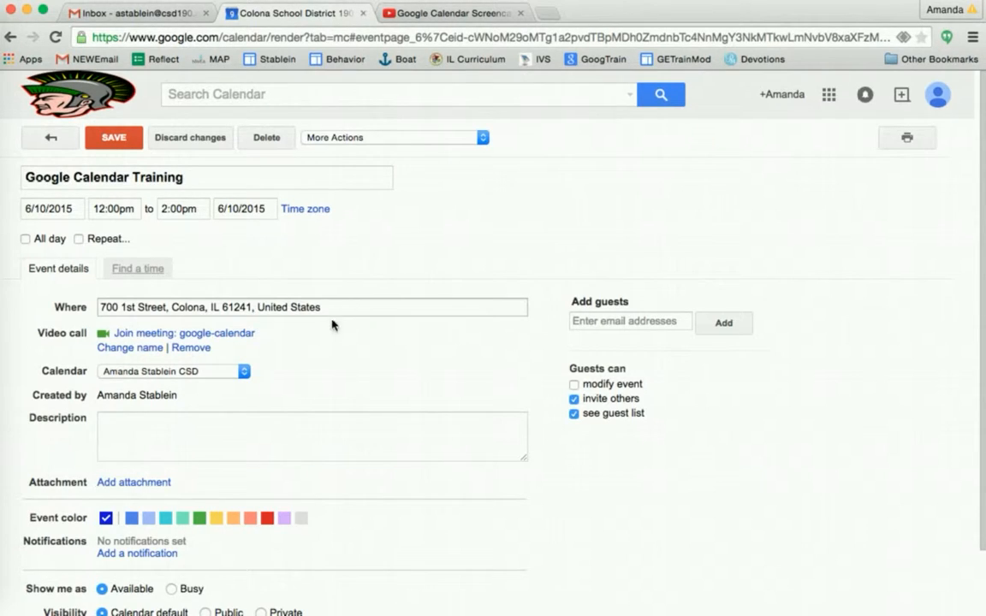
pyautogui.click(254, 431)
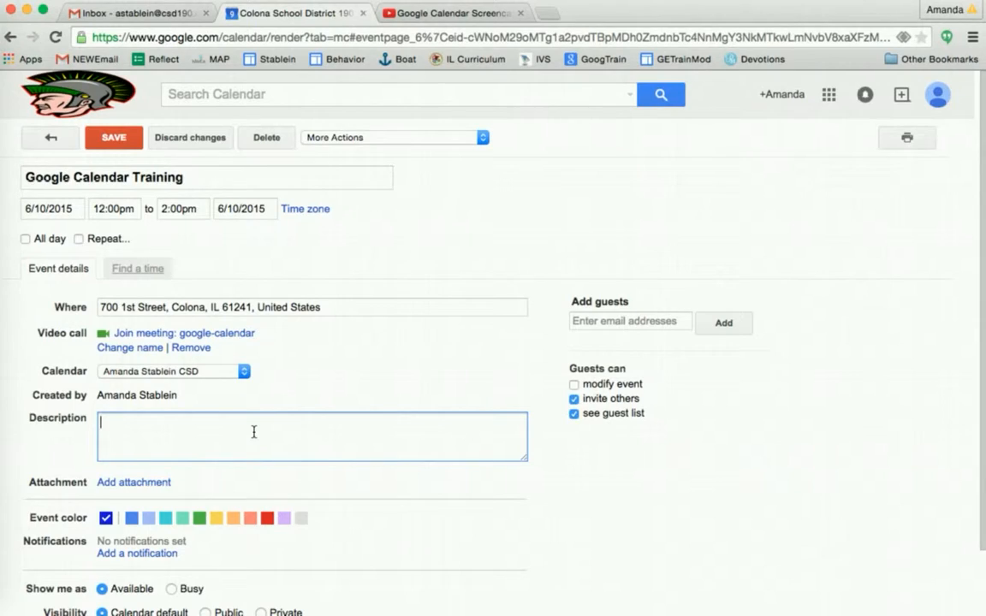
# Write the description 'Today you will learn to create a new Google calendar and share that calendar with others. Please use this video as a guide if needed.'
pyautogui.write('Today you will learn to cr')
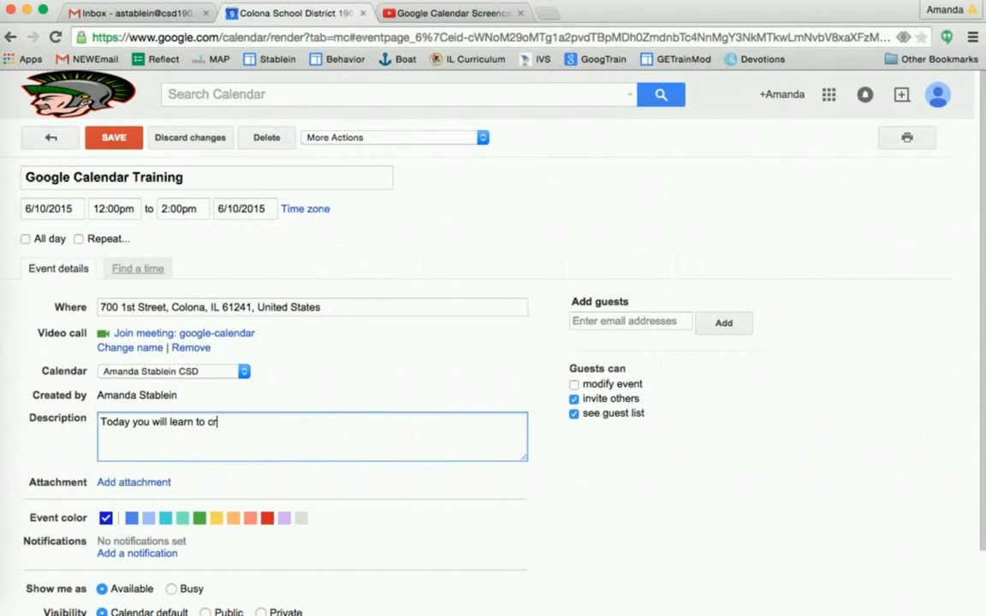
pyautogui.write('eate a new Google calenda')
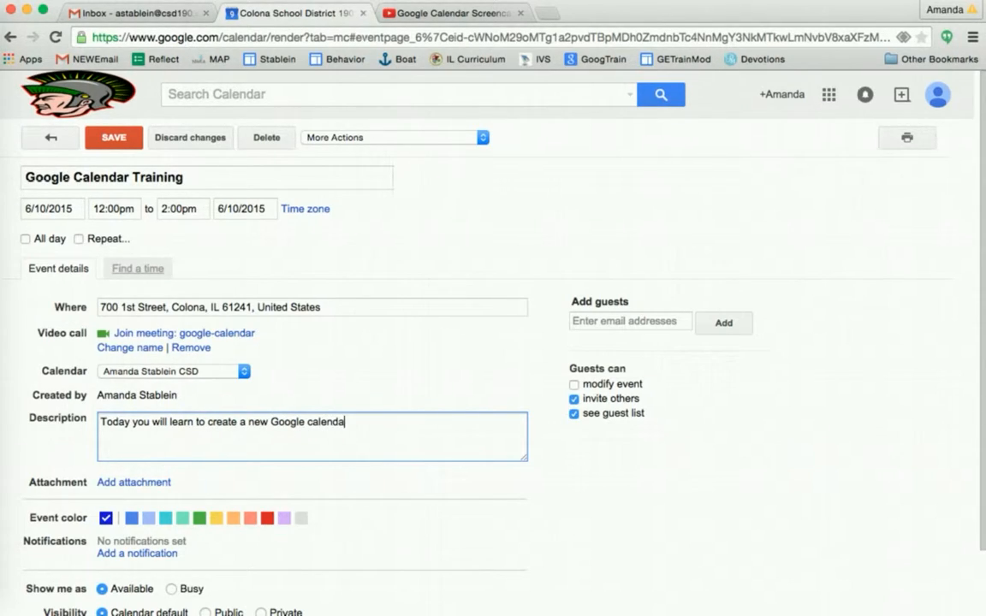
pyautogui.write('r and share that calen')
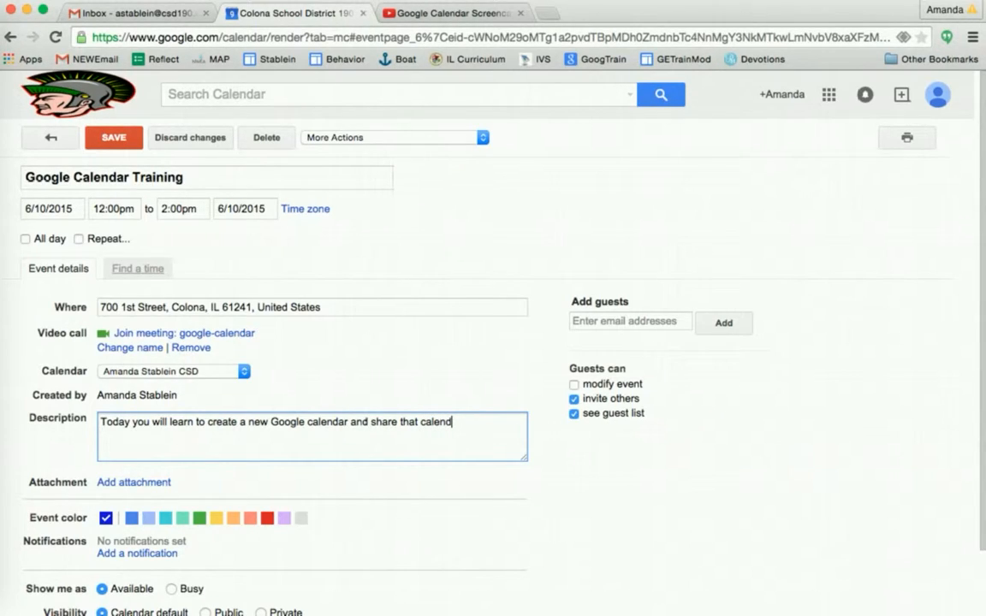
pyautogui.write('dar with others. Please use this video as a guide if needed.')
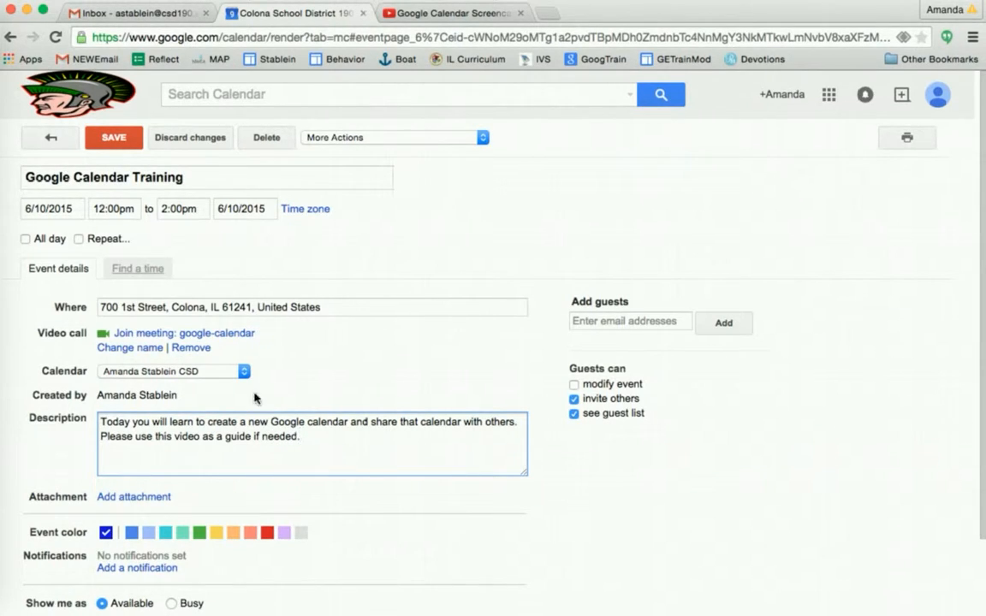
pyautogui.click(457, 16)
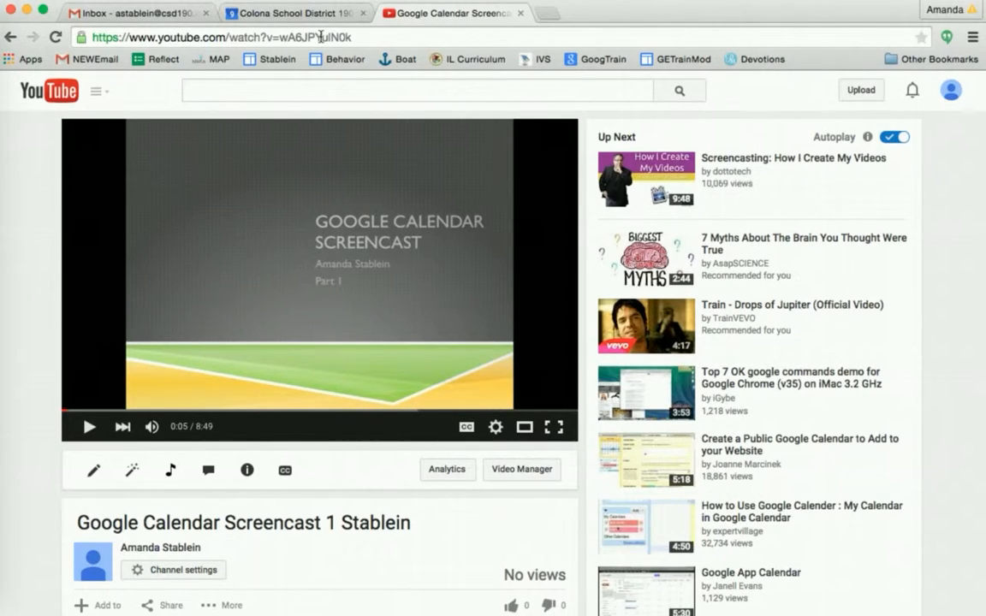
pyautogui.click(320, 37)
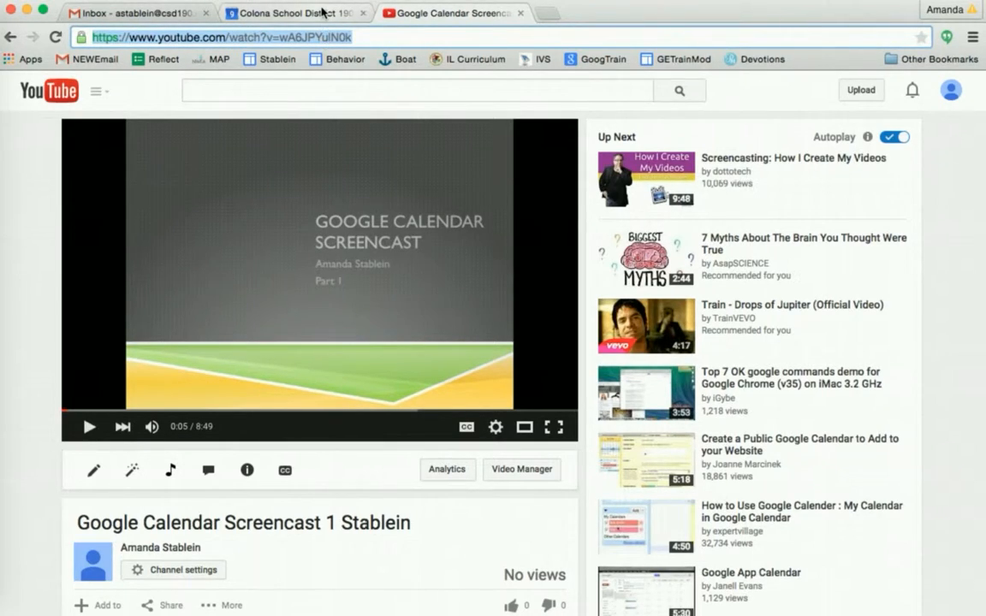
pyautogui.click(292, 13)
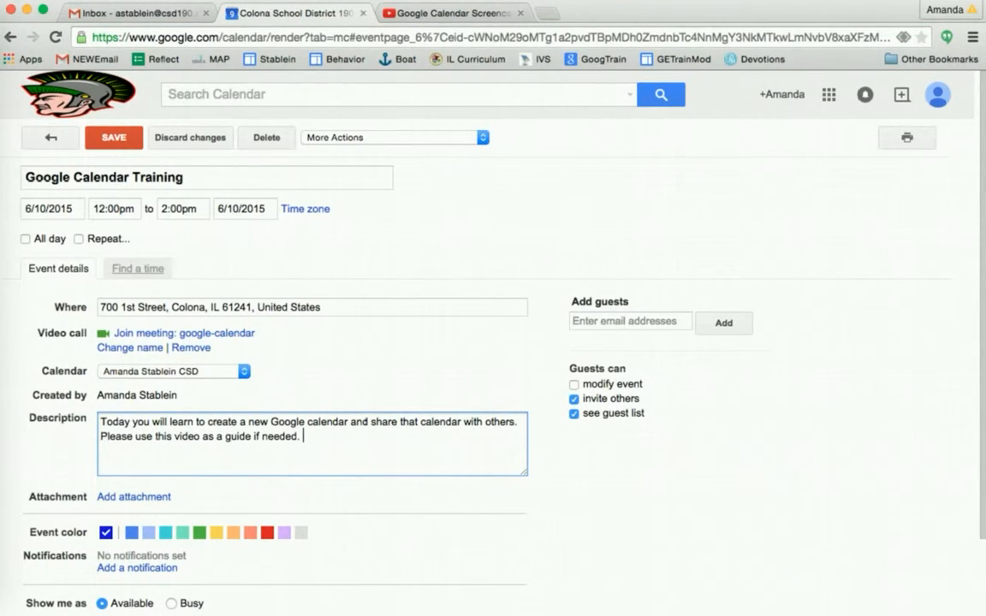
# Paste the video link into the description and upload 'CSD Google Calendar Meeting Agenda.docx' from Documents
pyautogui.write('https://www.youtube.com/watch?v=wA6JPYulN0k')
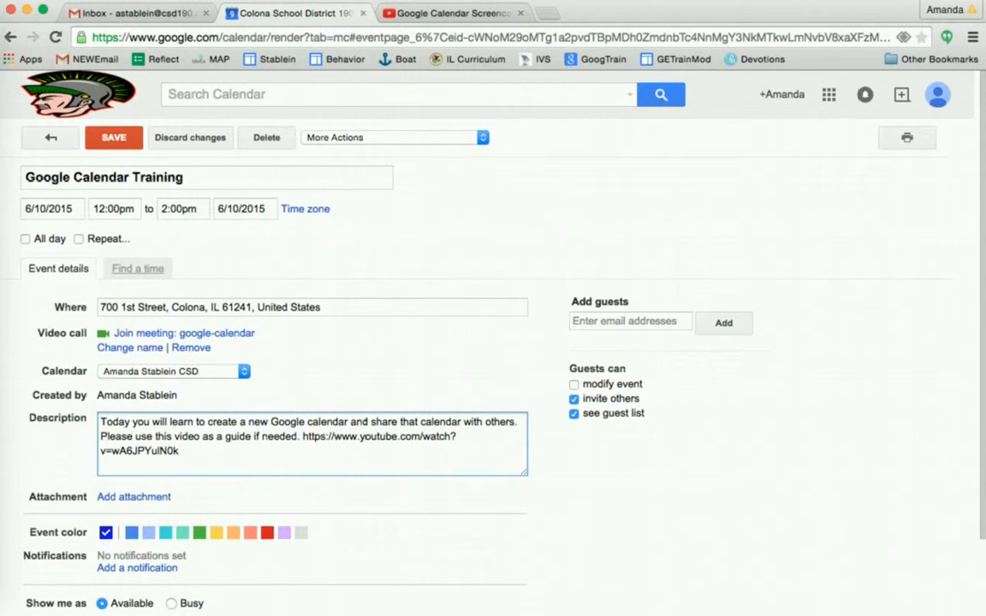
pyautogui.scroll(-2, 160, 405)
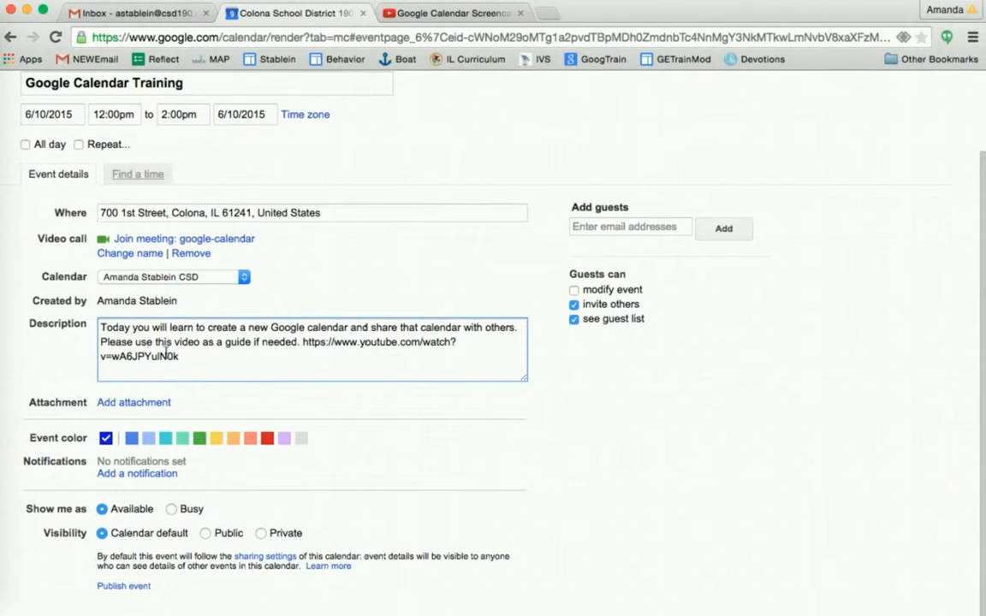
pyautogui.click(126, 403)
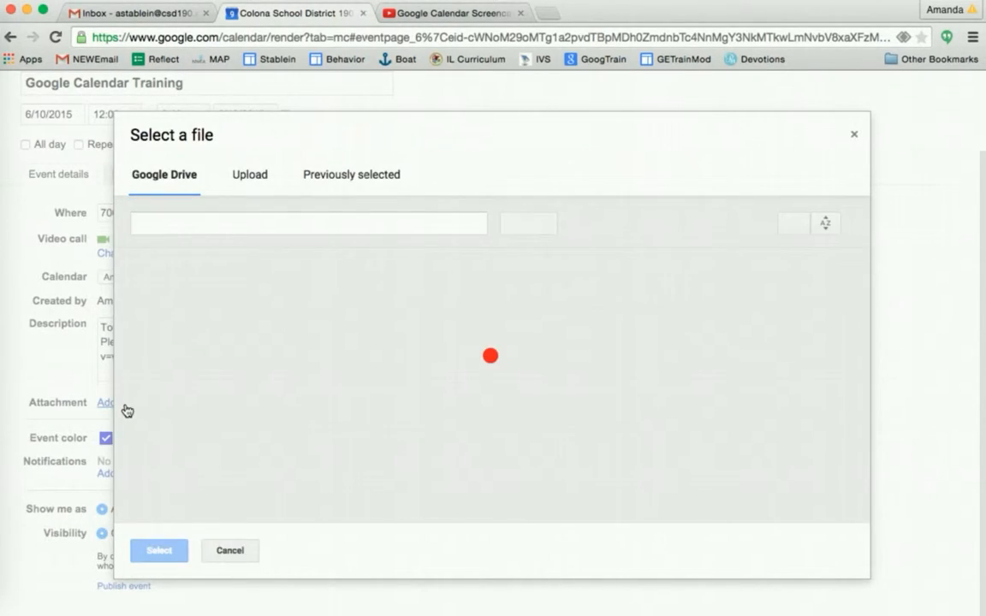
pyautogui.click(255, 175)
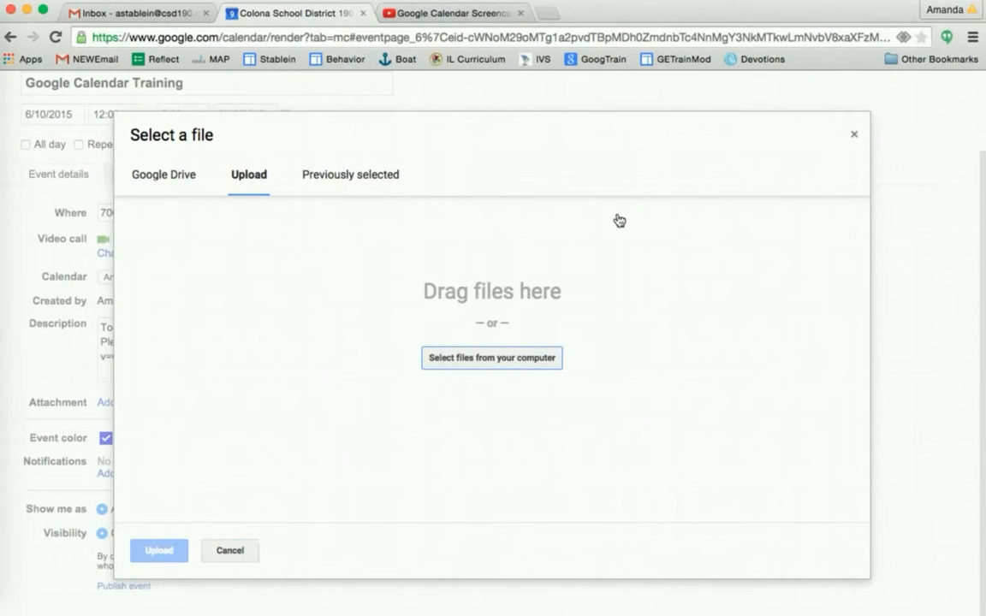
pyautogui.click(523, 360)
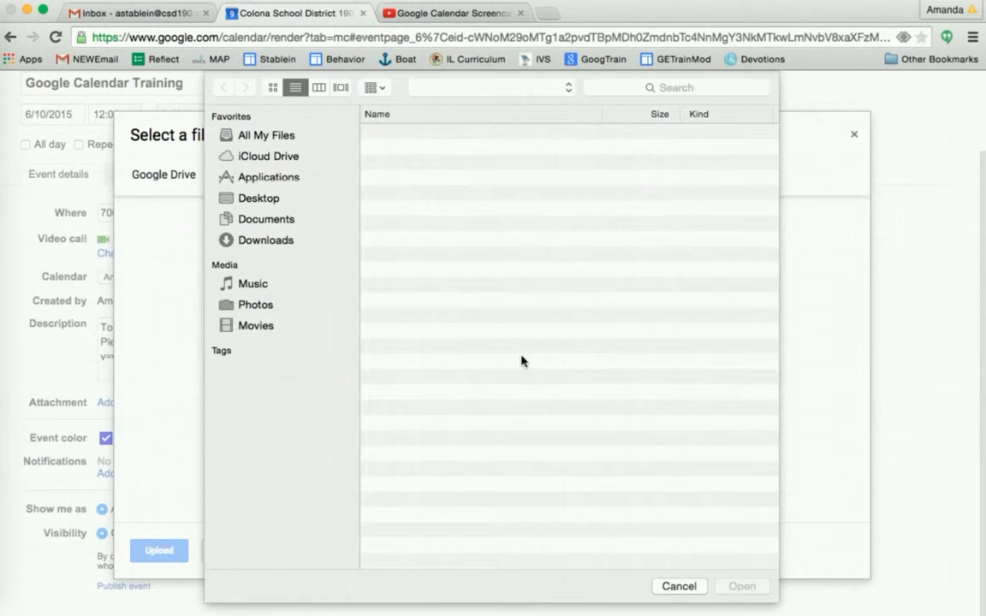
pyautogui.click(265, 221)
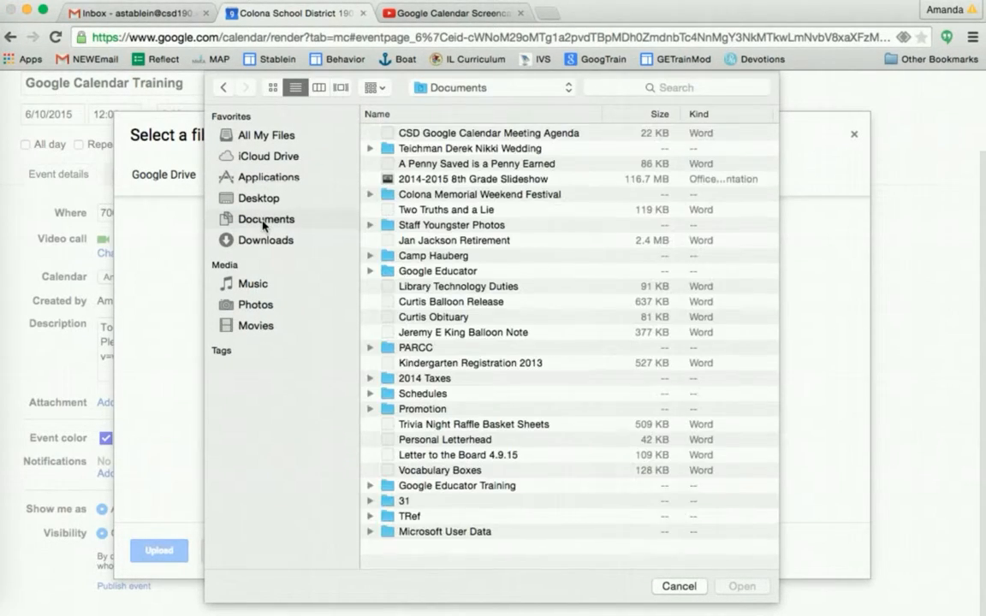
pyautogui.click(434, 135)
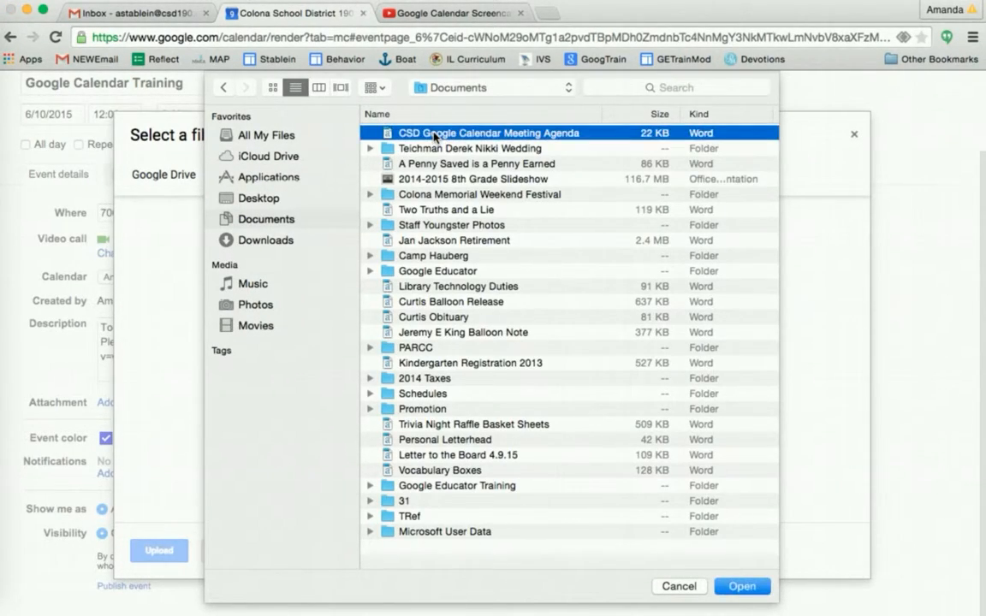
pyautogui.click(740, 585)
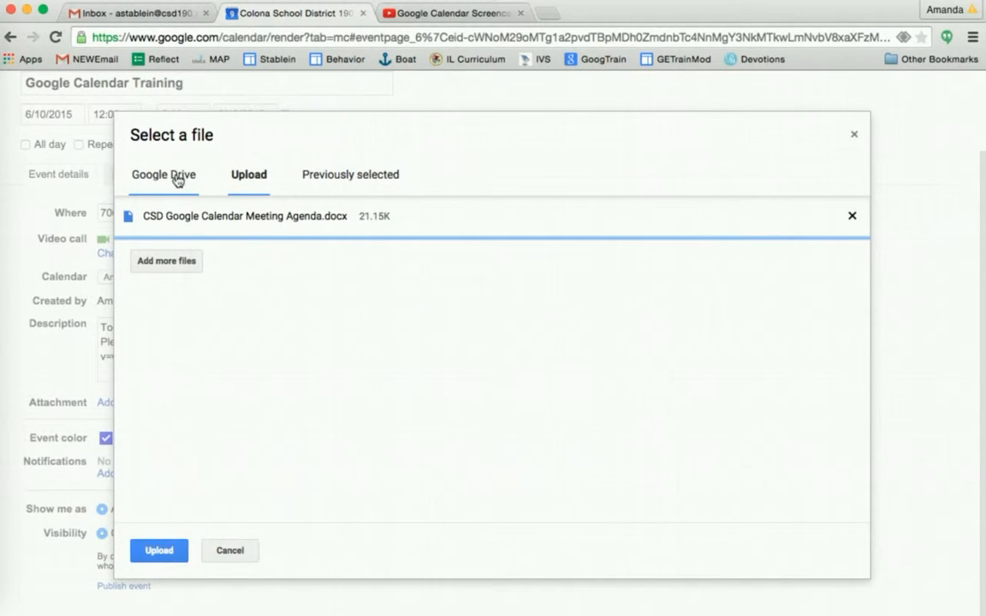
pyautogui.click(159, 550)
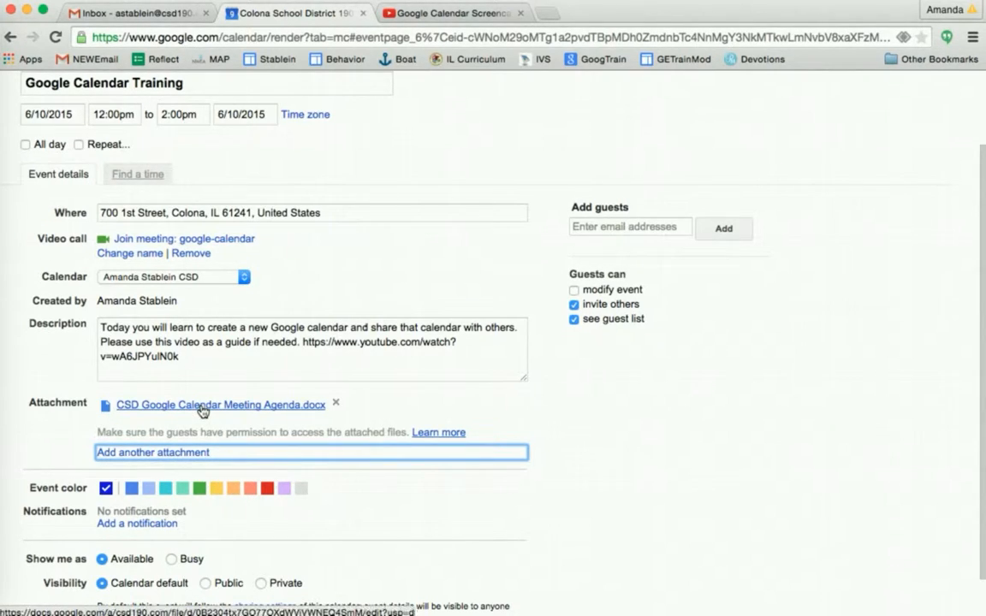
# Scroll the event page to confirm the agenda document is attached
pyautogui.scroll(-1, 202, 412)
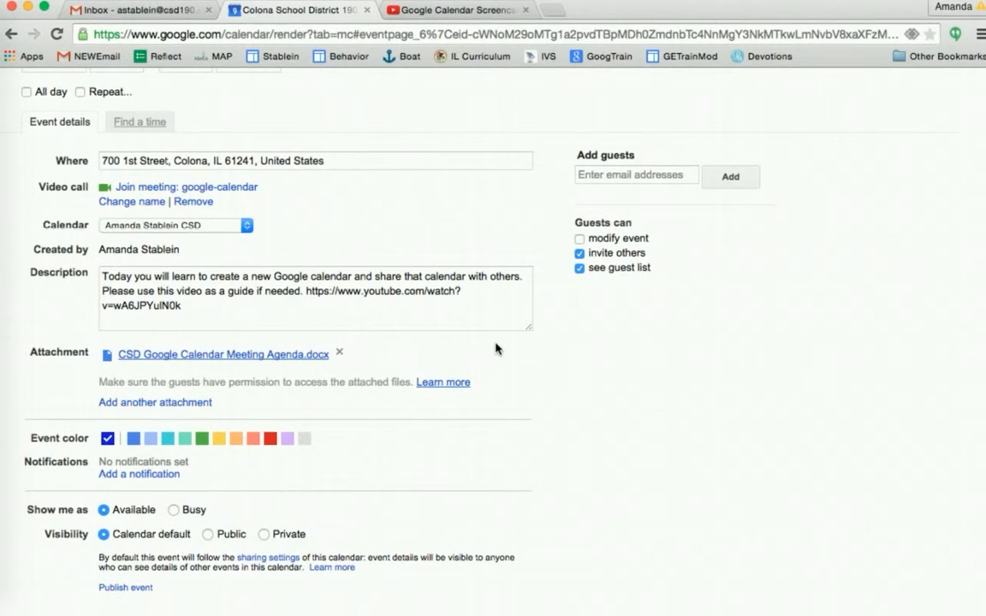
# Add two colleagues as guests by accepting their autocomplete suggestions
pyautogui.click(620, 174)
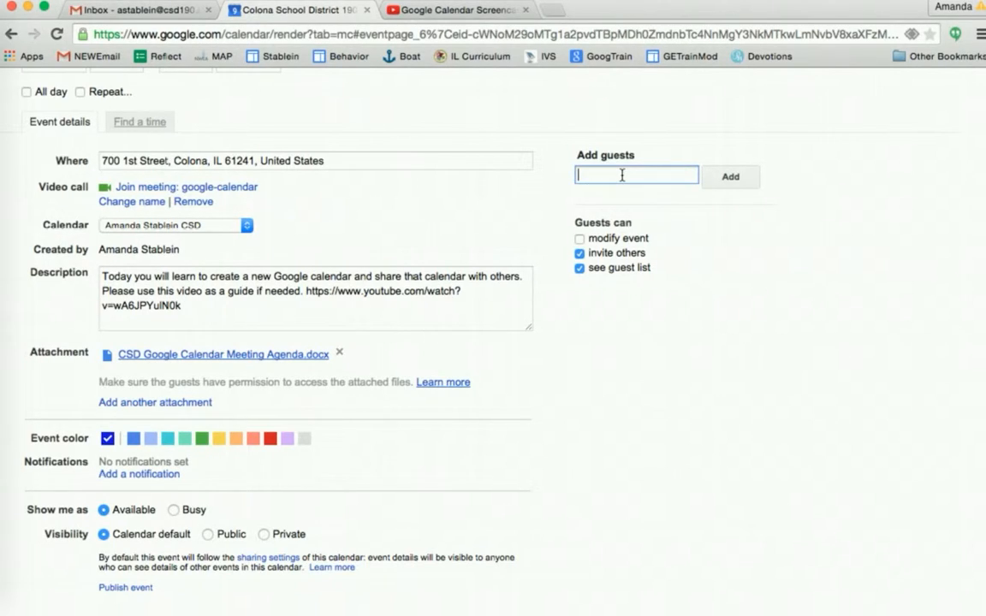
pyautogui.write('lbra')
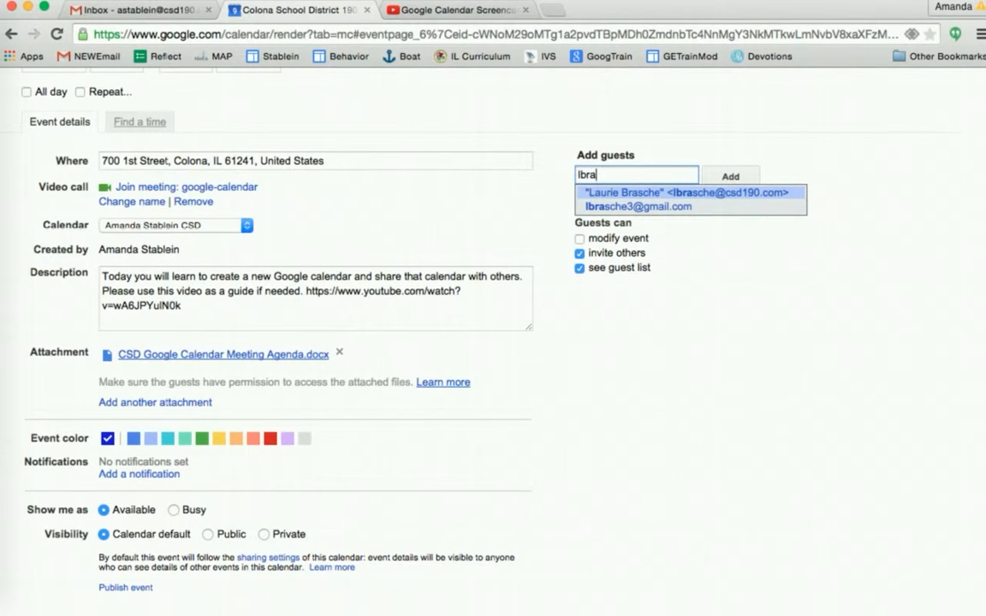
pyautogui.press('Return')
pyautogui.write('cwin')
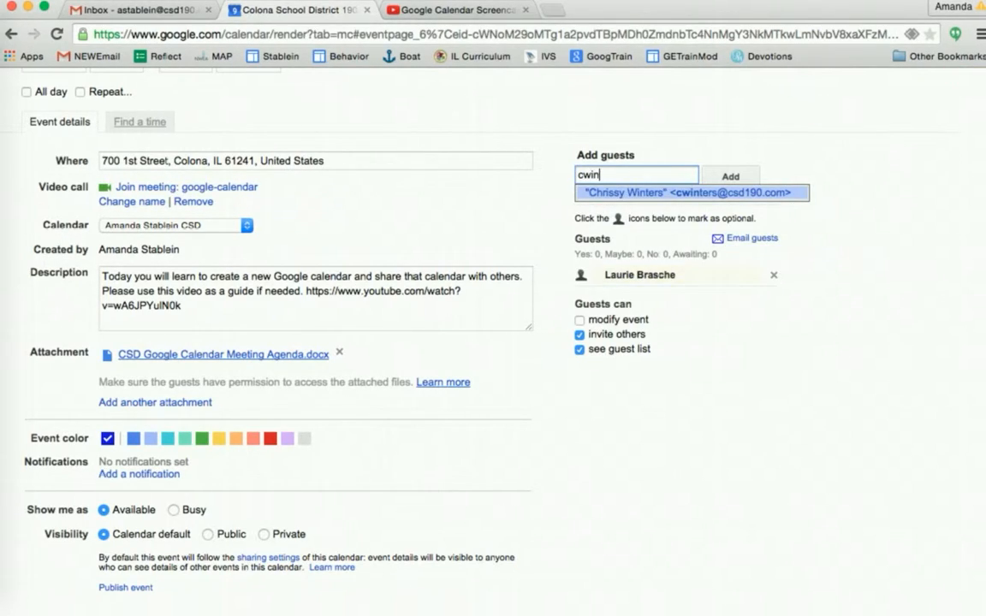
pyautogui.press('Return')
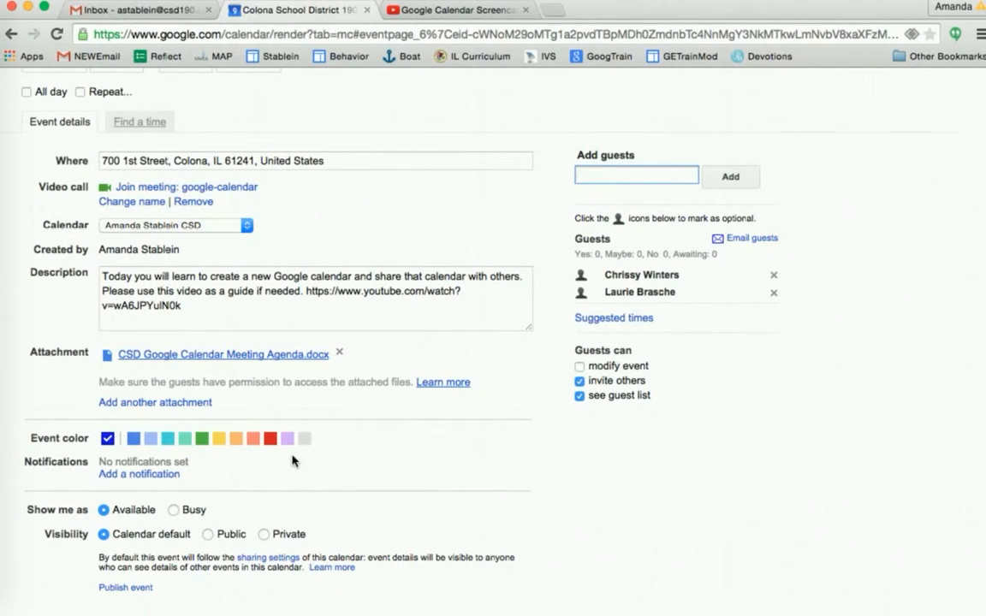
# Add a first notification set to Email, 1 day before
pyautogui.click(131, 475)
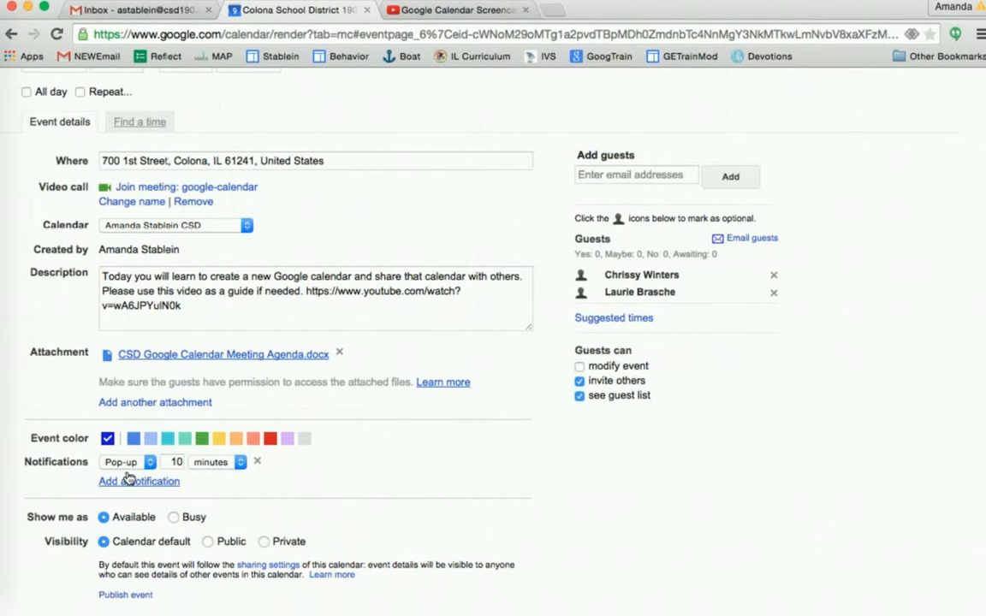
pyautogui.click(143, 463)
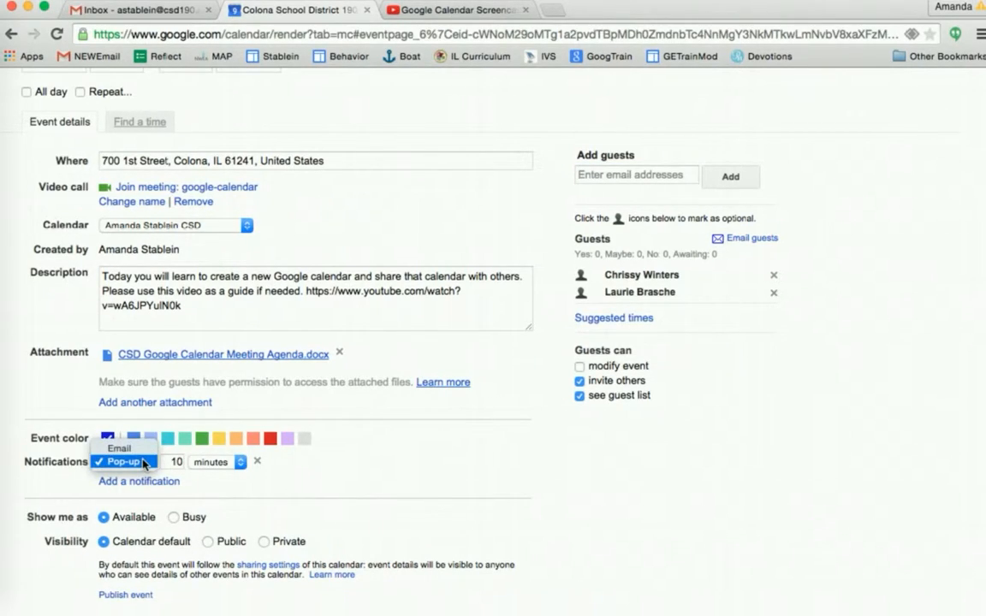
pyautogui.click(142, 462)
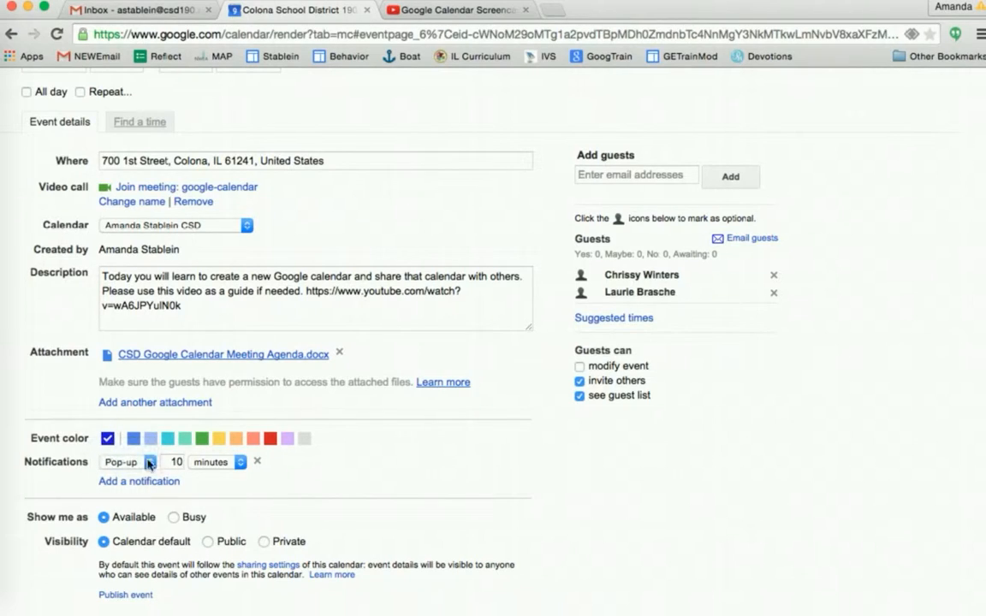
pyautogui.click(215, 470)
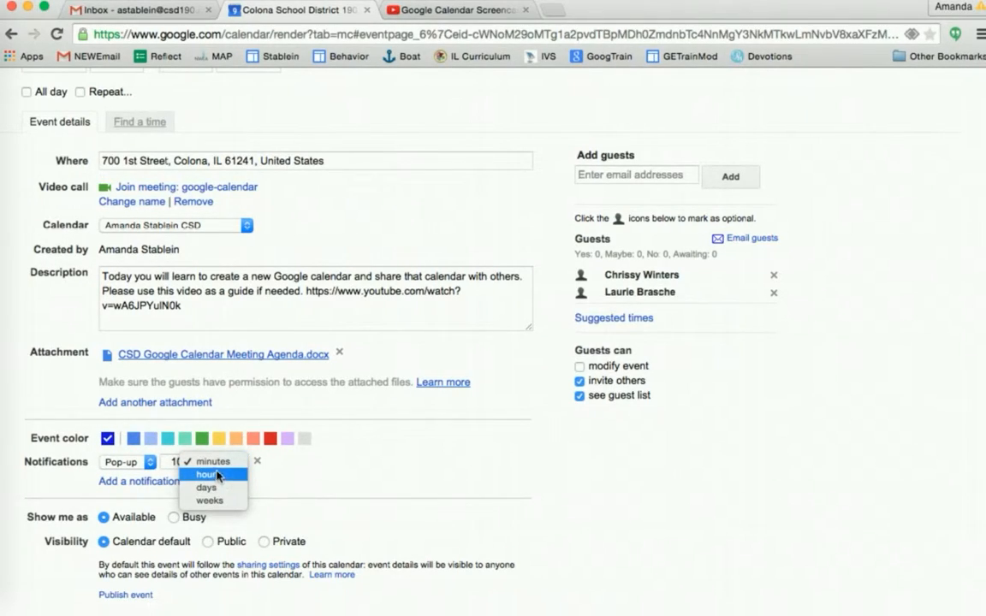
pyautogui.click(145, 467)
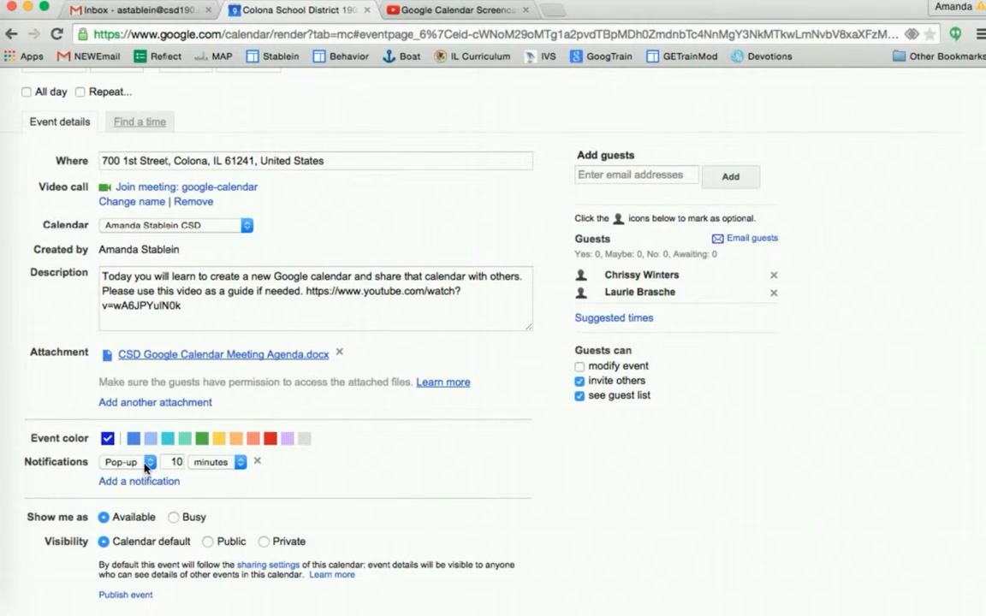
pyautogui.click(144, 464)
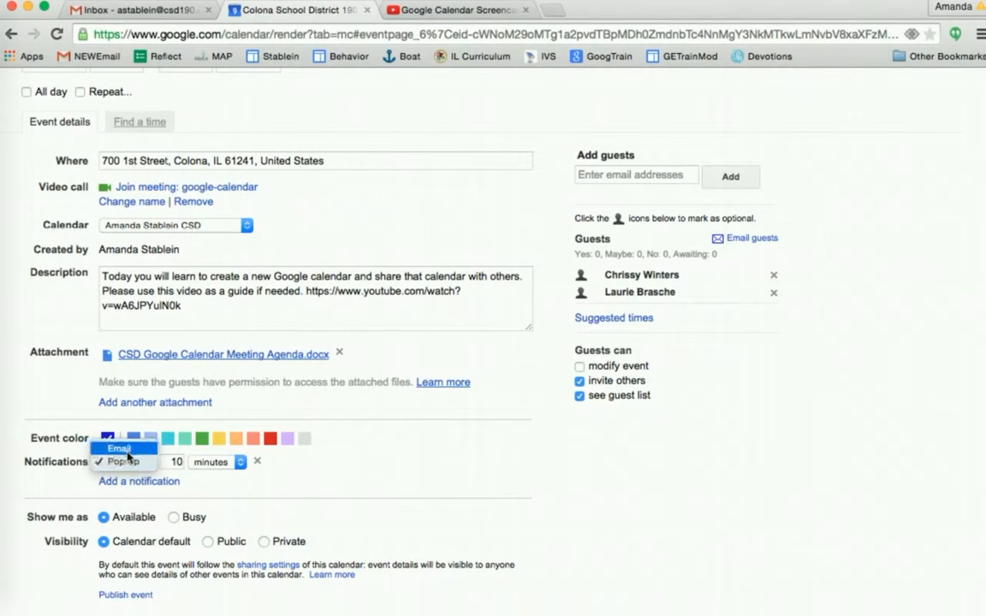
pyautogui.click(120, 449)
pyautogui.click(171, 463)
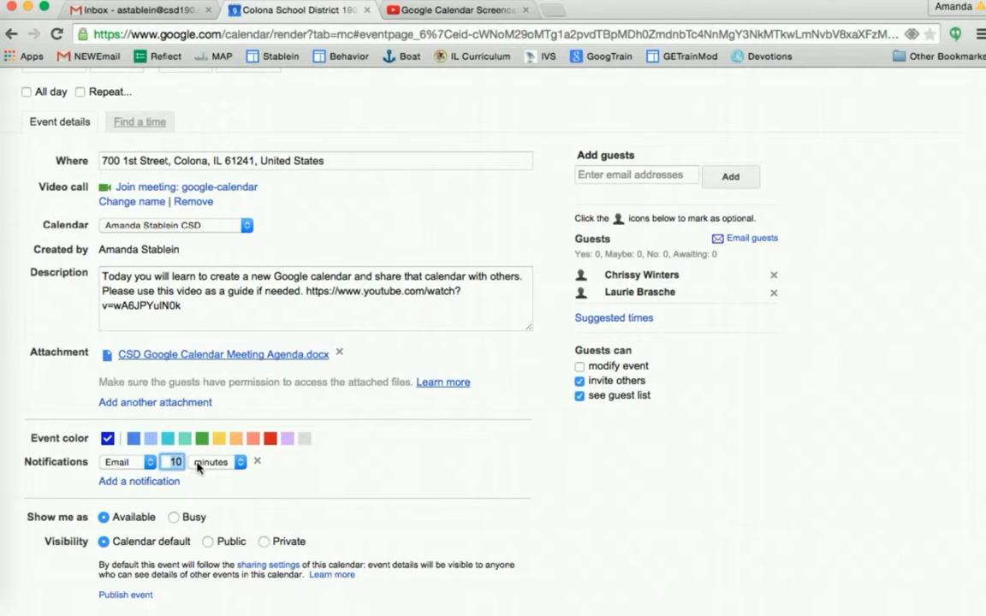
pyautogui.click(207, 463)
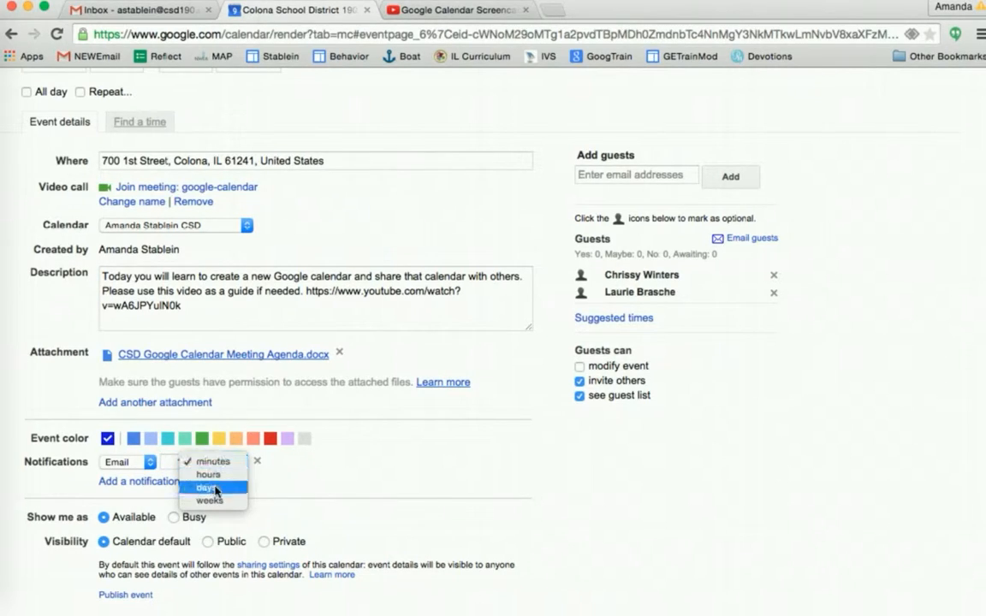
pyautogui.click(216, 488)
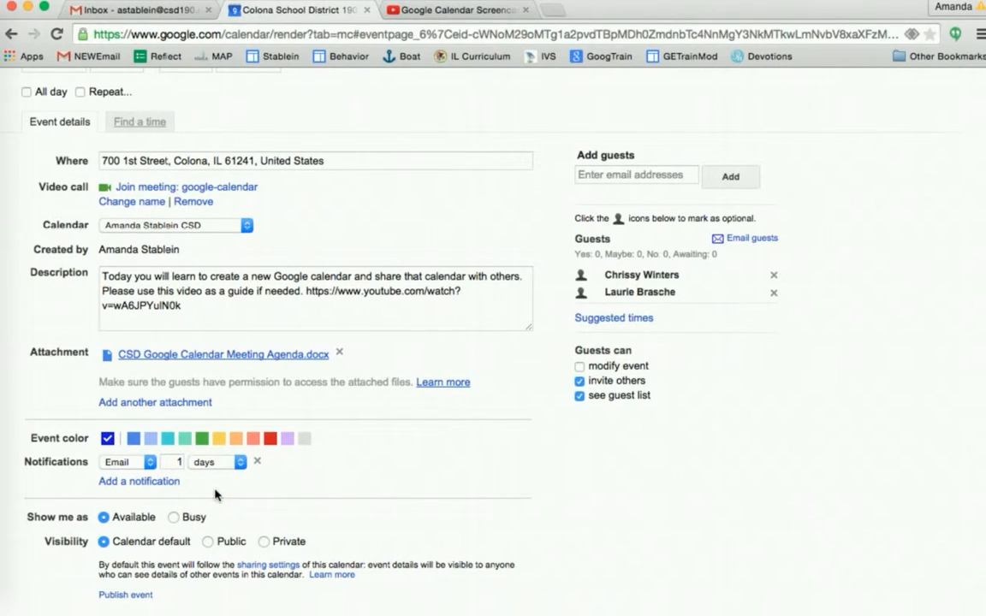
# Add a second Email notification set to 1 hour before
pyautogui.click(169, 481)
pyautogui.click(141, 481)
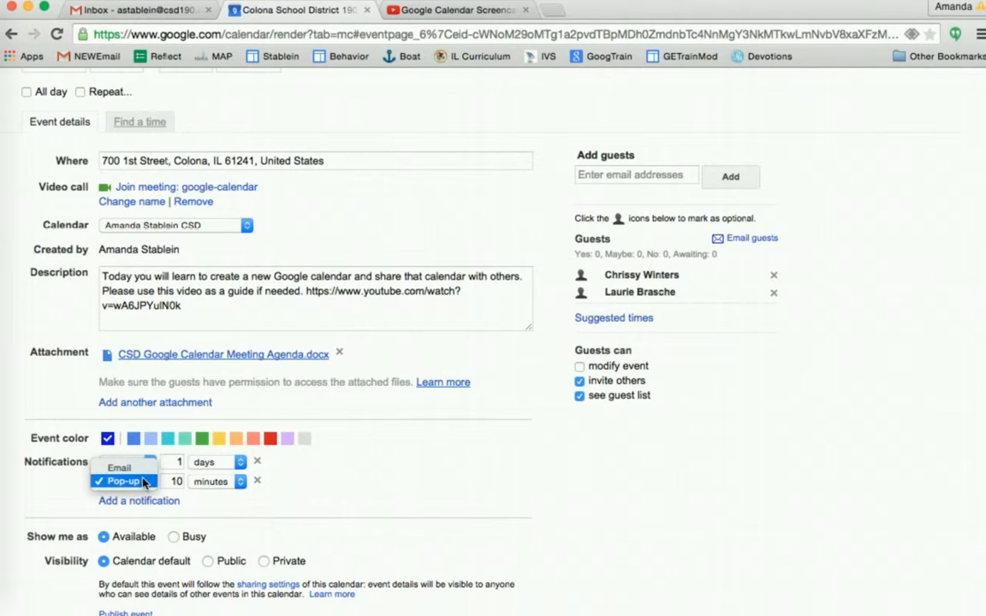
pyautogui.click(119, 468)
pyautogui.click(172, 482)
pyautogui.doubleClick(172, 482)
pyautogui.press('BackSpace')
pyautogui.click(209, 481)
pyautogui.click(210, 494)
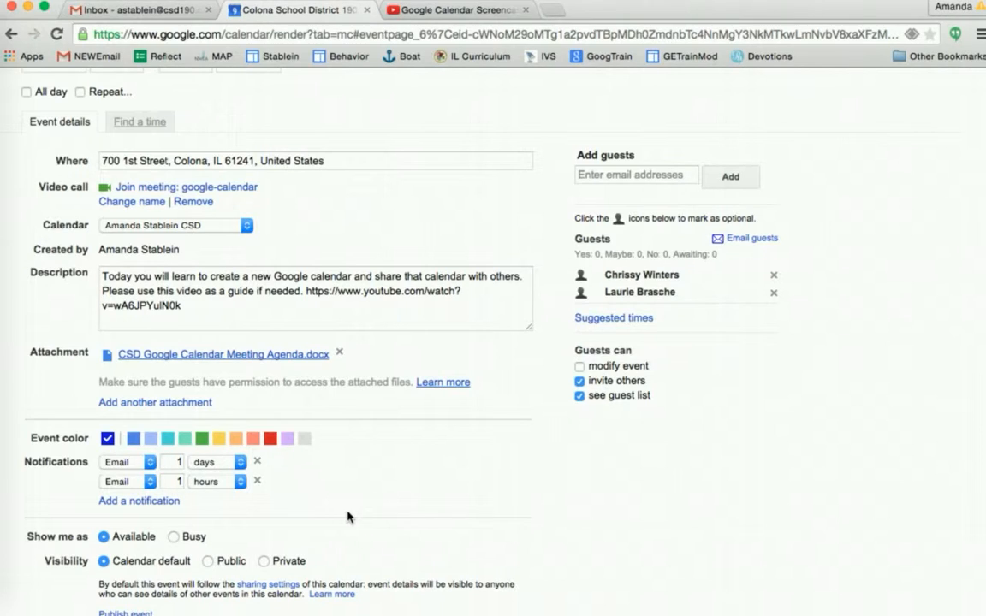
# Save the training event and send invitations to the guests
pyautogui.scroll(-1, 347, 516)
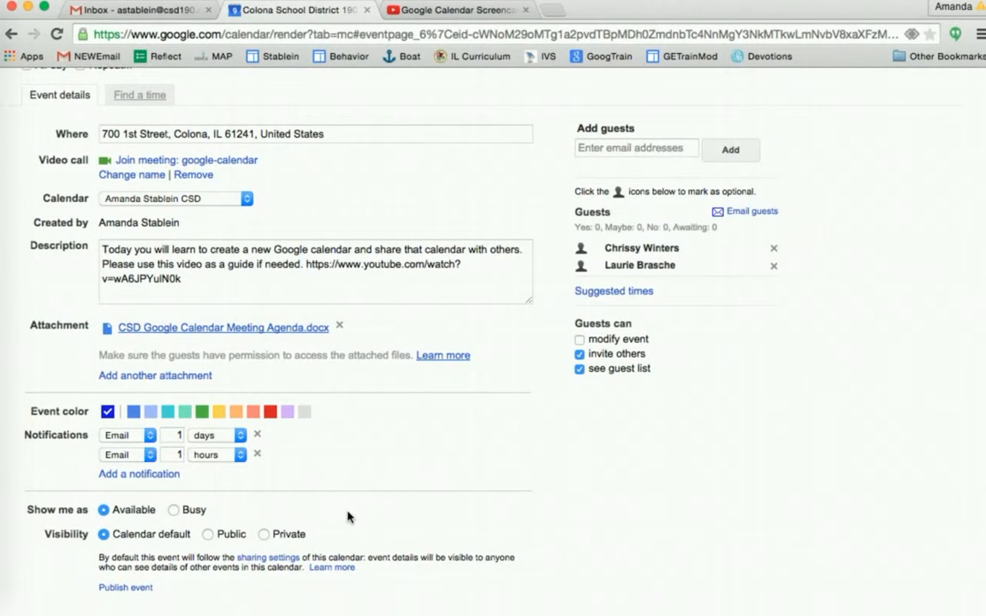
pyautogui.scroll(5, 348, 516)
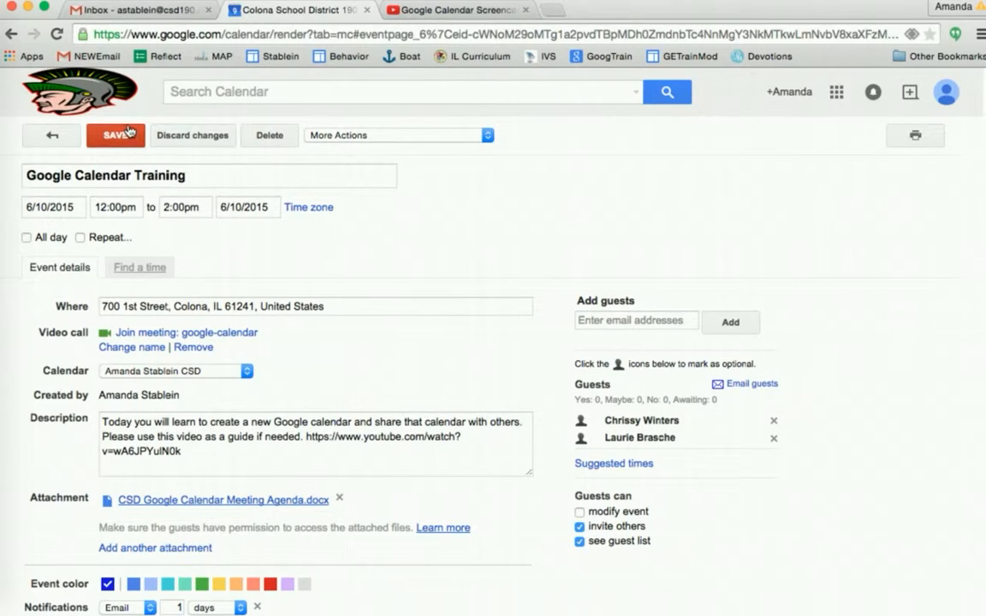
pyautogui.click(119, 136)
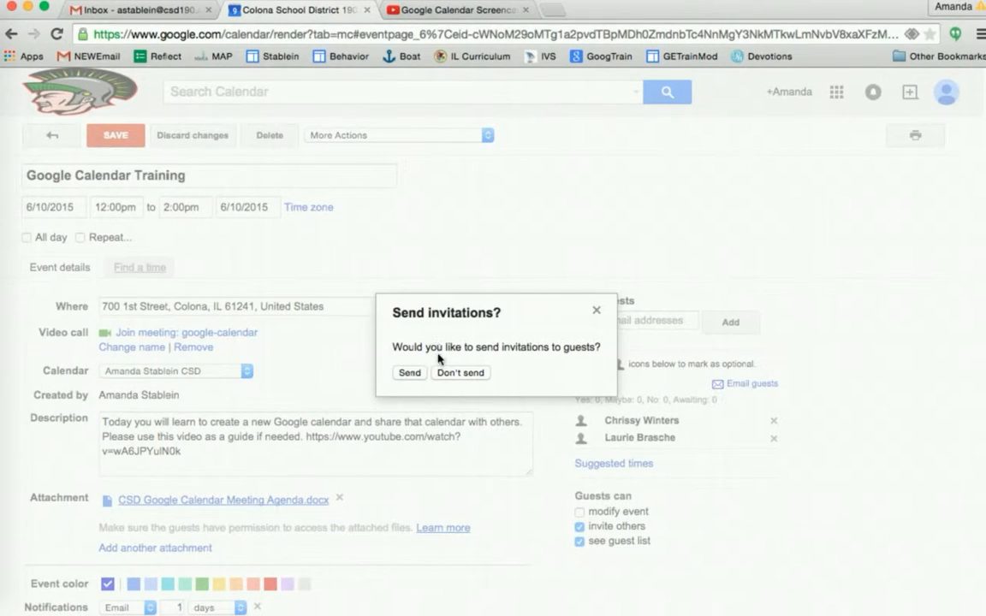
pyautogui.click(407, 373)
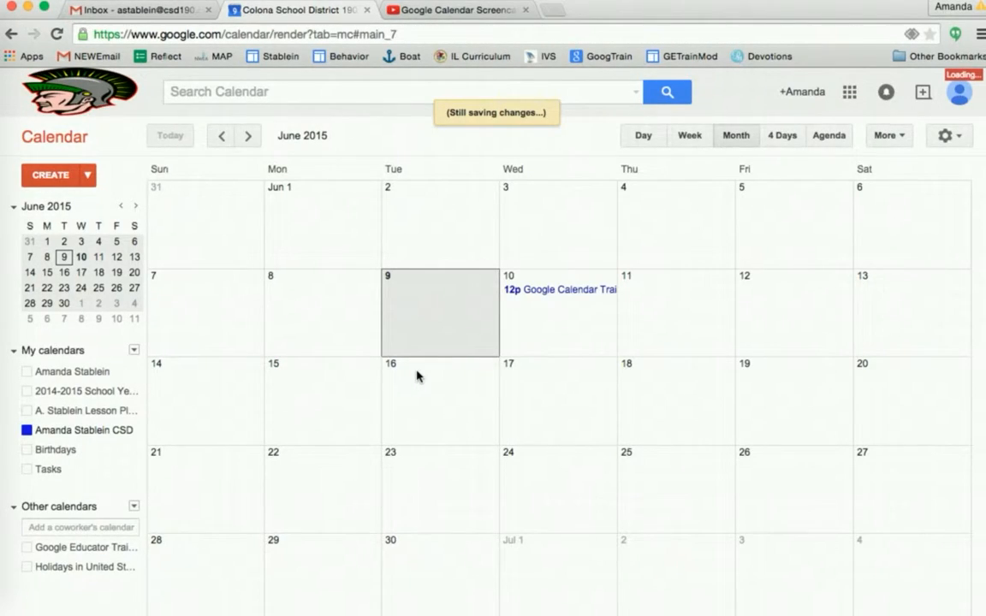